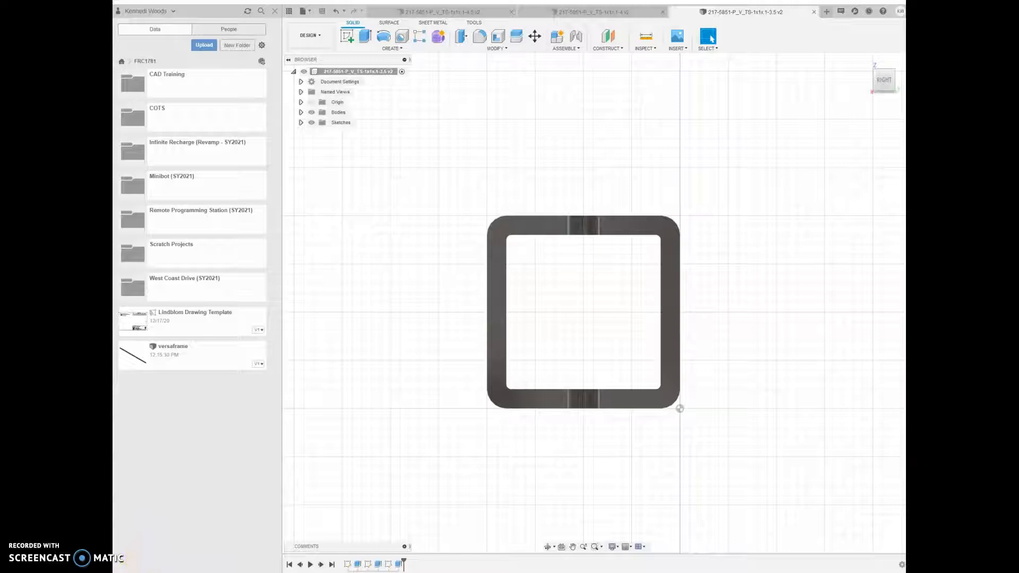
Step: Browse the project data to COTS > VEX > VersaFrame and open the 217-5851-Plastic_Versa_Tube_Stock-1x1x.1 folder
{"action": "left_click", "coordinate": [193, 119]}
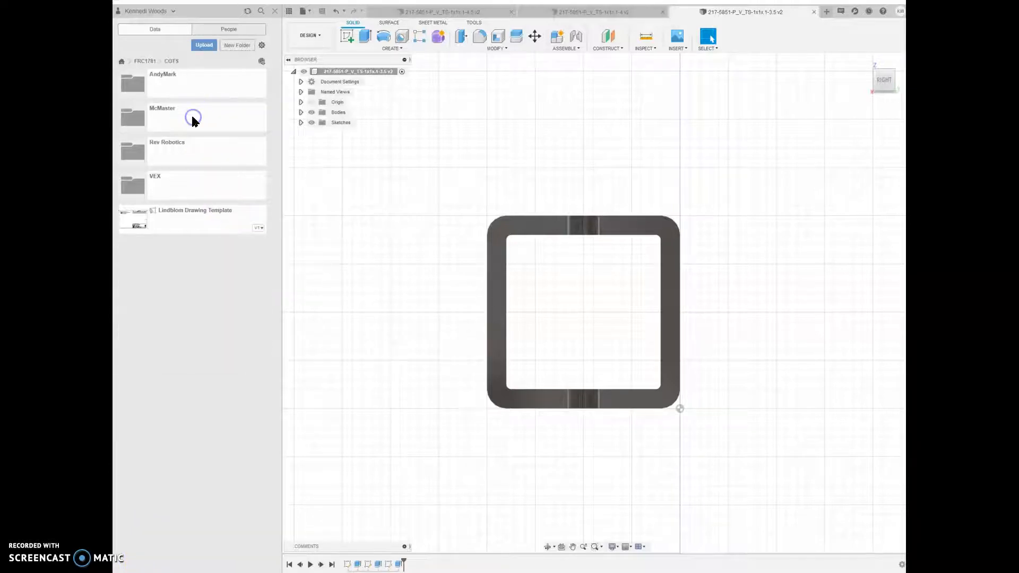
{"action": "left_click", "coordinate": [190, 185]}
{"action": "left_click", "coordinate": [155, 220]}
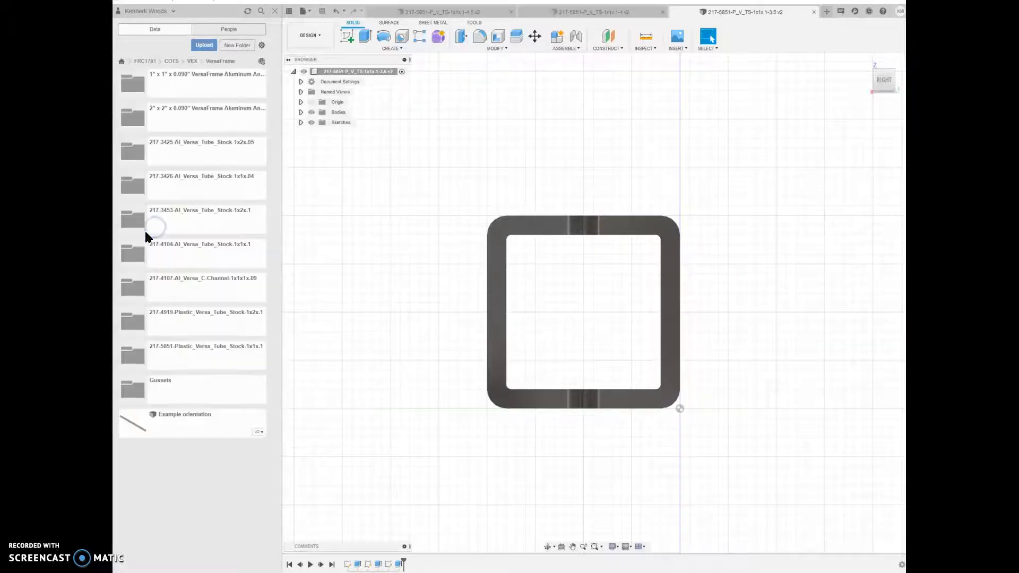
{"action": "scroll", "coordinate": [212, 450], "scroll_direction": "down", "scroll_amount": 2}
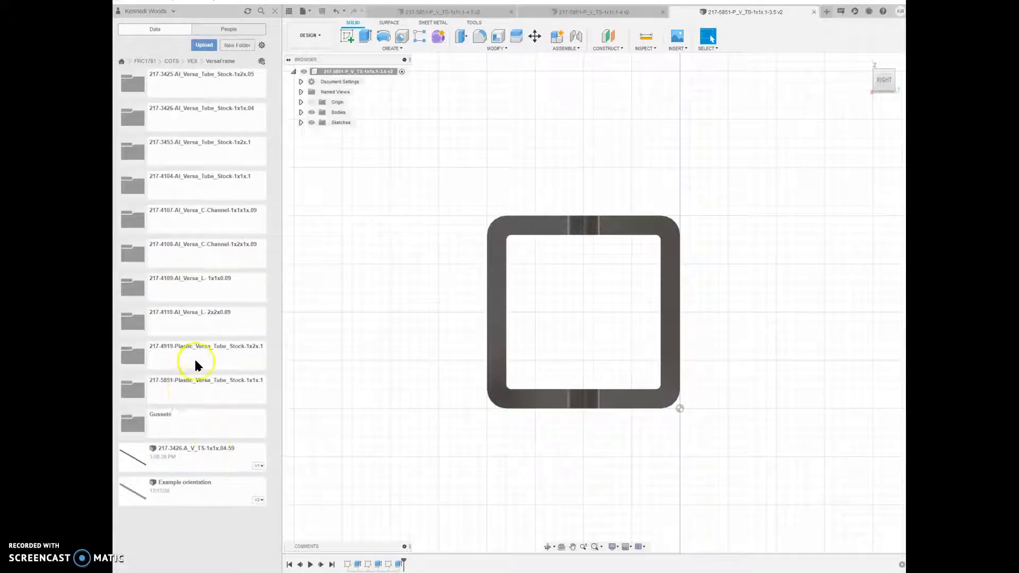
{"action": "left_click", "coordinate": [191, 385]}
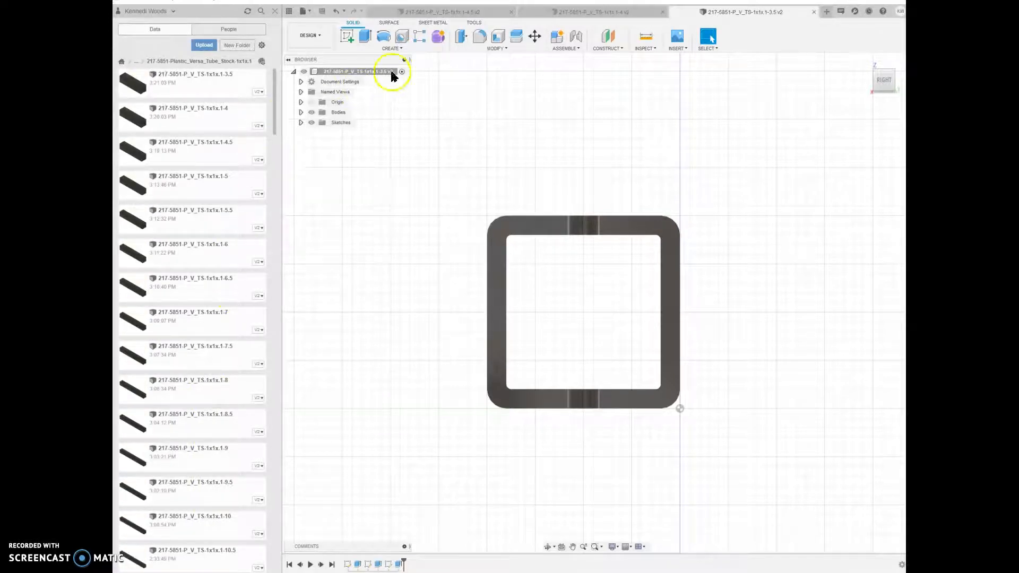
Step: Close the three open tube designs for the 4.5, 4 and 3.5 lengths
{"action": "left_click", "coordinate": [511, 13]}
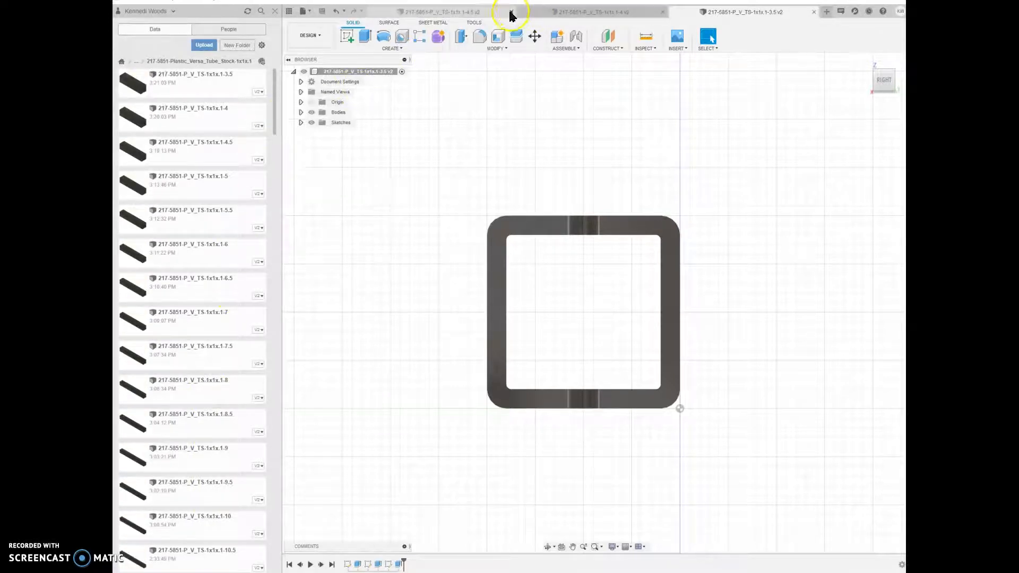
{"action": "left_click", "coordinate": [586, 11]}
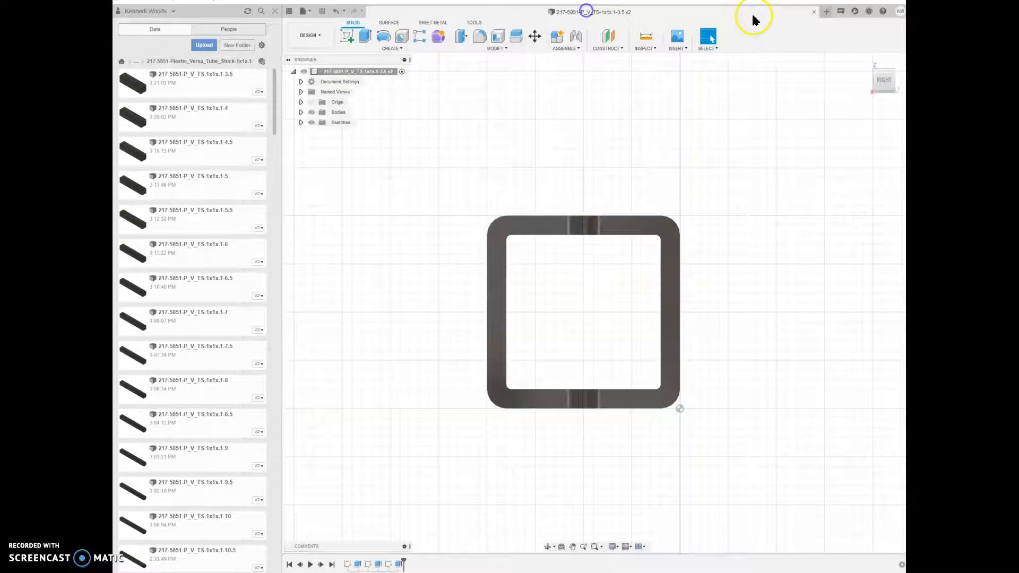
{"action": "left_click", "coordinate": [815, 12]}
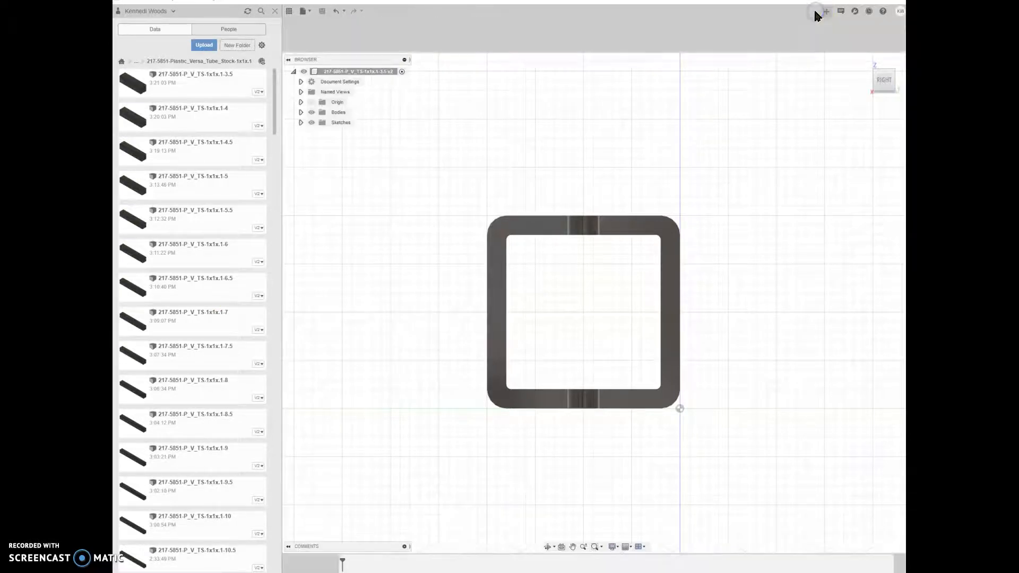
Step: Copy the 217-5851-P_V_TS-1x1x.1-3.5 design into the same tube stock folder
{"action": "left_click", "coordinate": [159, 85]}
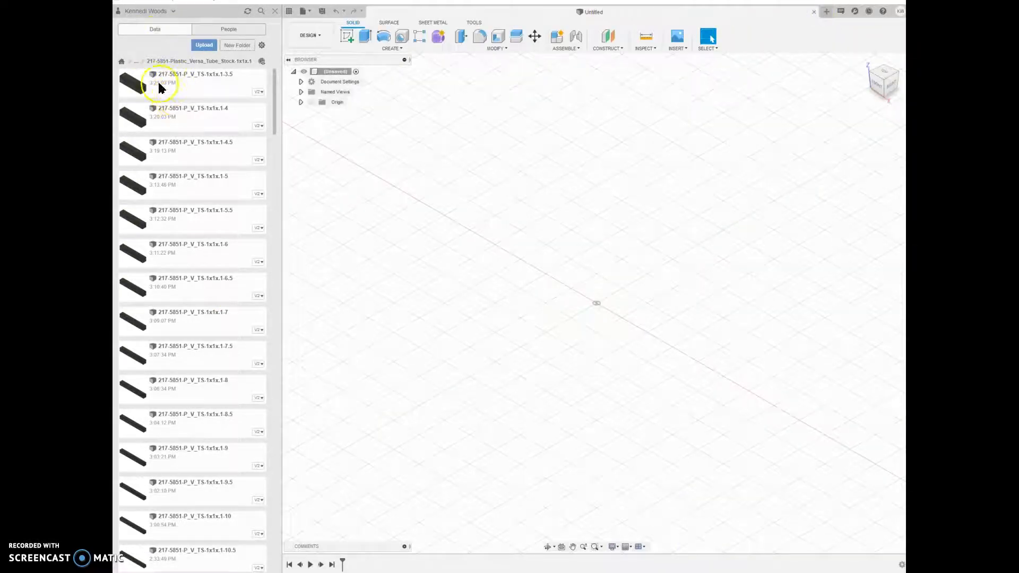
{"action": "right_click", "coordinate": [200, 84]}
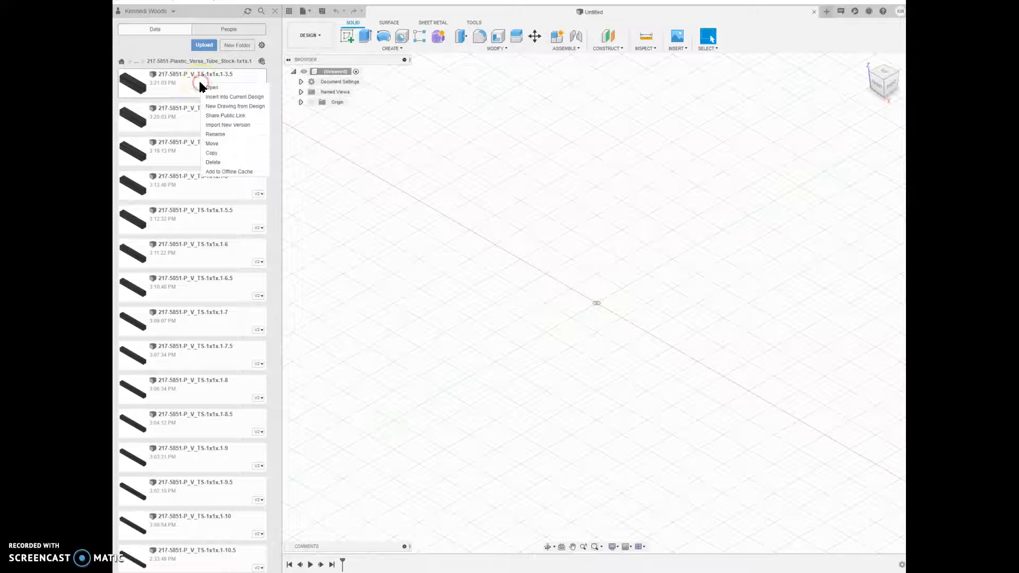
{"action": "left_click", "coordinate": [215, 153]}
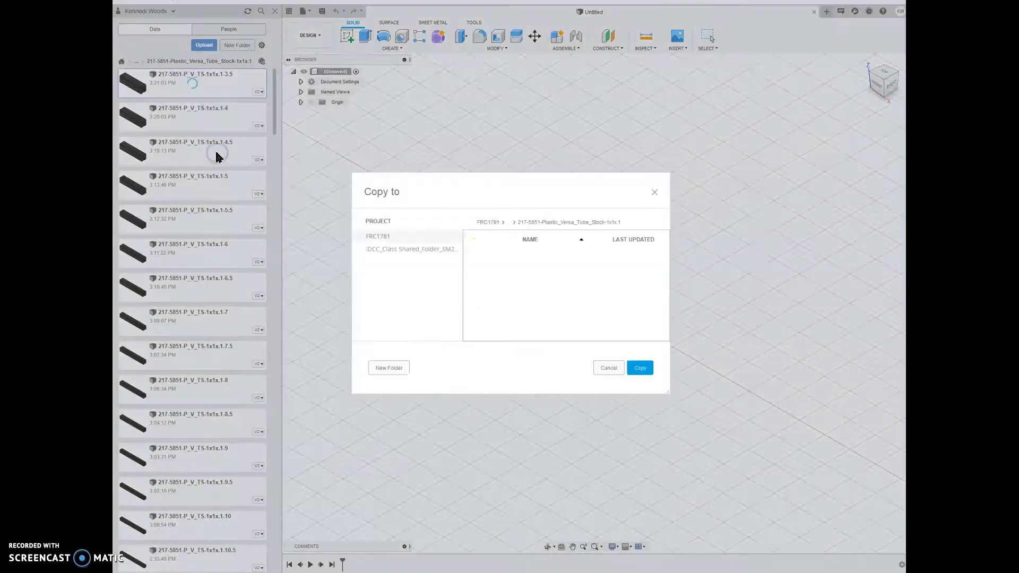
{"action": "left_click", "coordinate": [640, 369]}
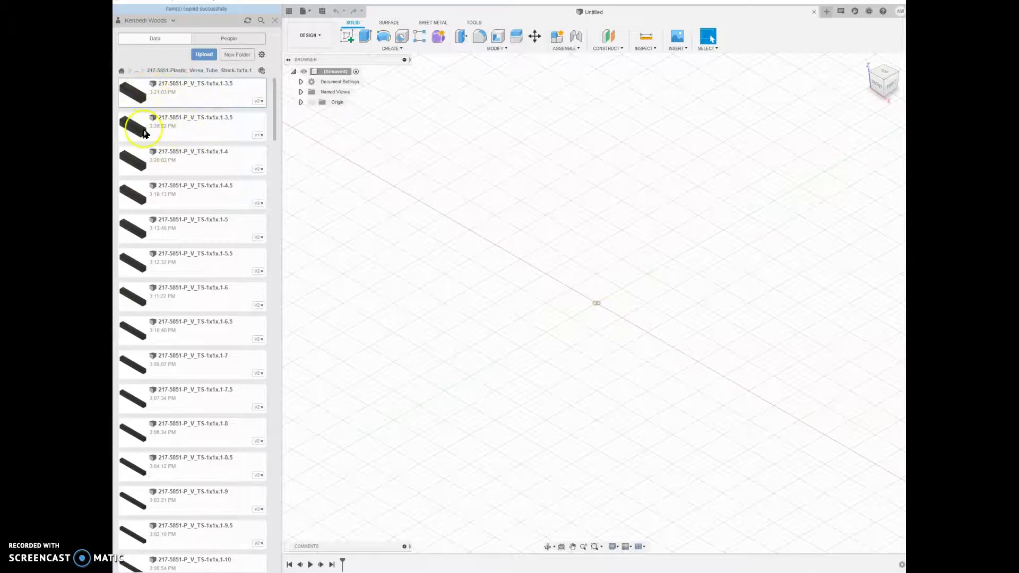
Step: Rename the new copy of the 3.5 tube as 217-5851-P_V_TS-1x1x.1-3
{"action": "right_click", "coordinate": [201, 116]}
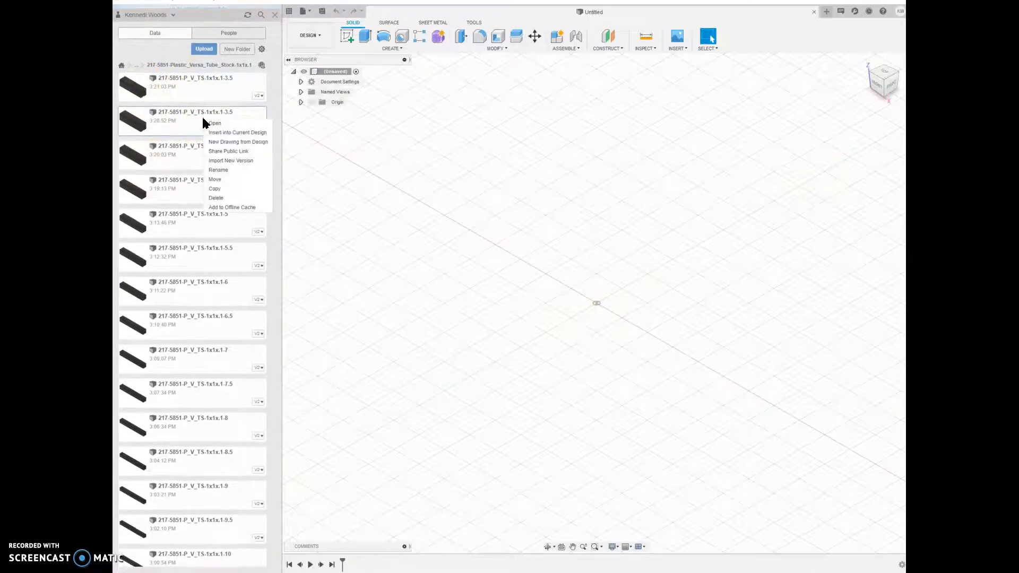
{"action": "left_click", "coordinate": [217, 169]}
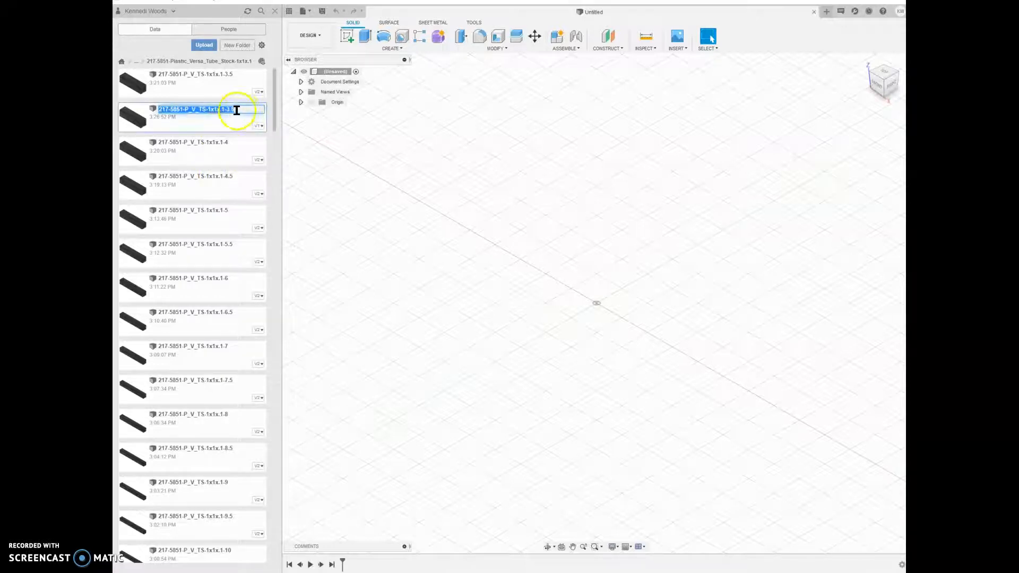
{"action": "left_click", "coordinate": [239, 110]}
{"action": "left_click", "coordinate": [237, 110]}
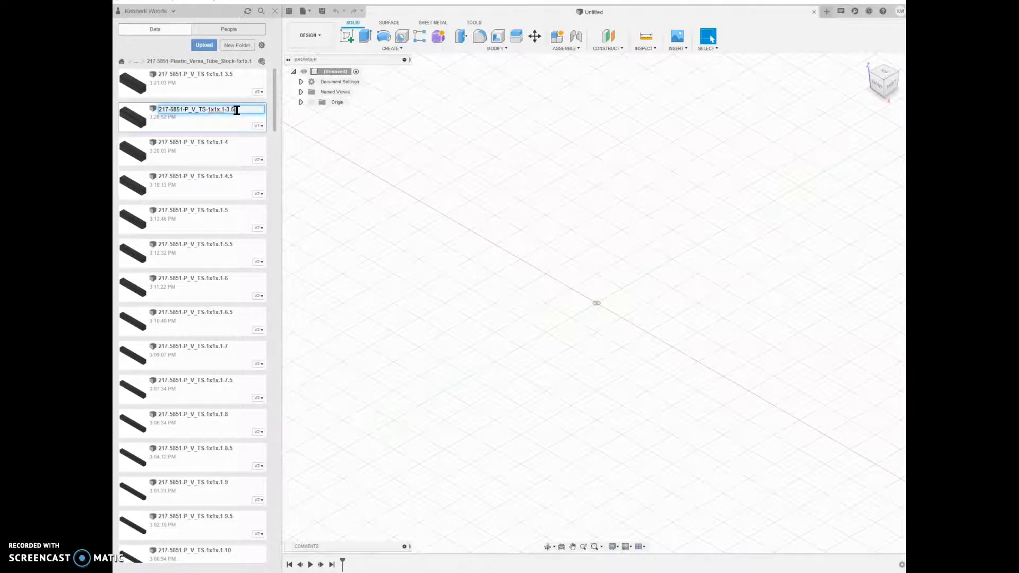
{"action": "key", "text": "BackSpace"}
{"action": "key", "text": "BackSpace"}
{"action": "key", "text": "Return"}
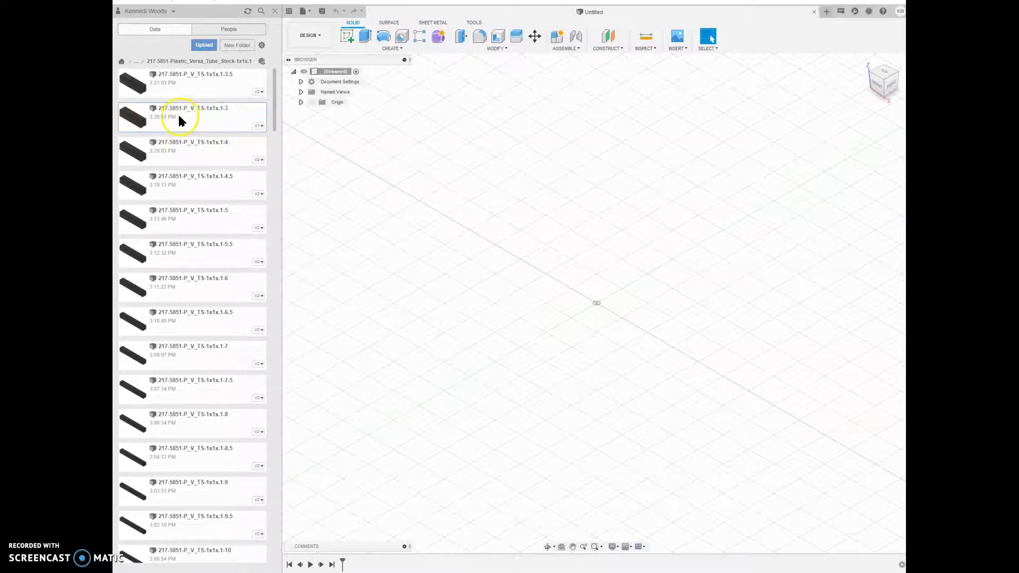
Step: Open the 217-5851-P_V_TS-1x1x.1-3 design and use Press Pull on the tube's right end face to set the distance to 3 in
{"action": "double_click", "coordinate": [179, 116]}
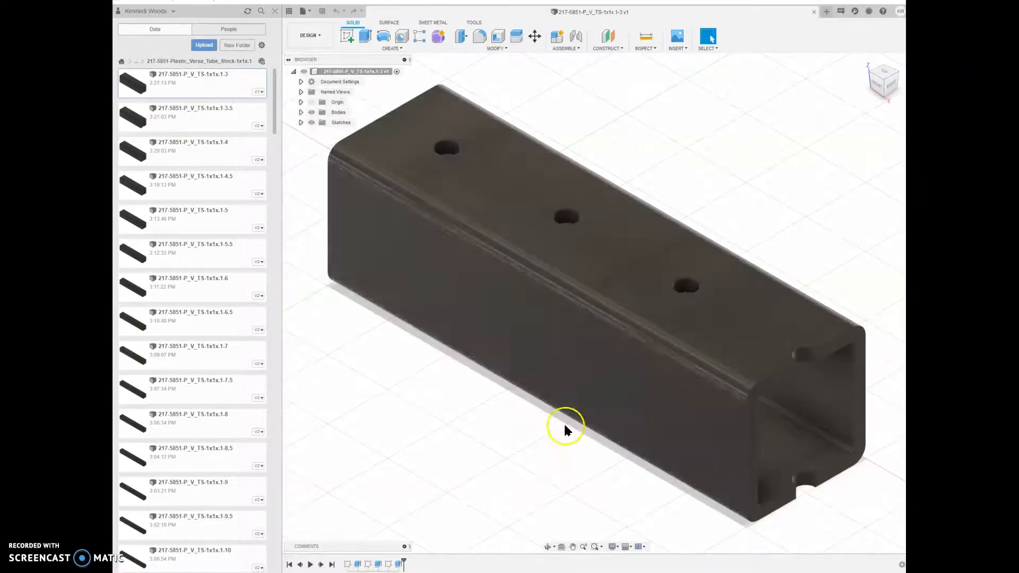
{"action": "left_click", "coordinate": [889, 85]}
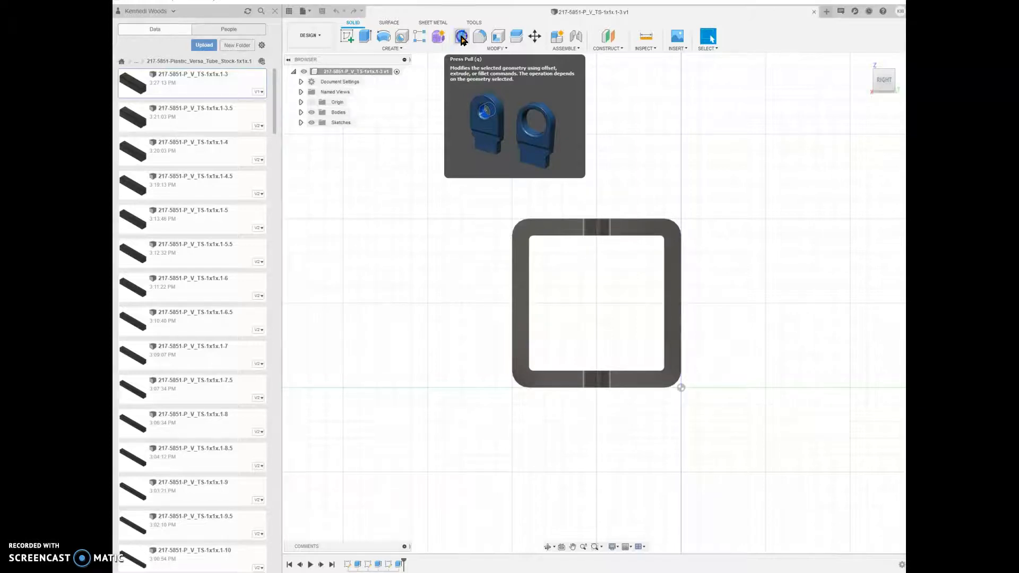
{"action": "left_click", "coordinate": [462, 37]}
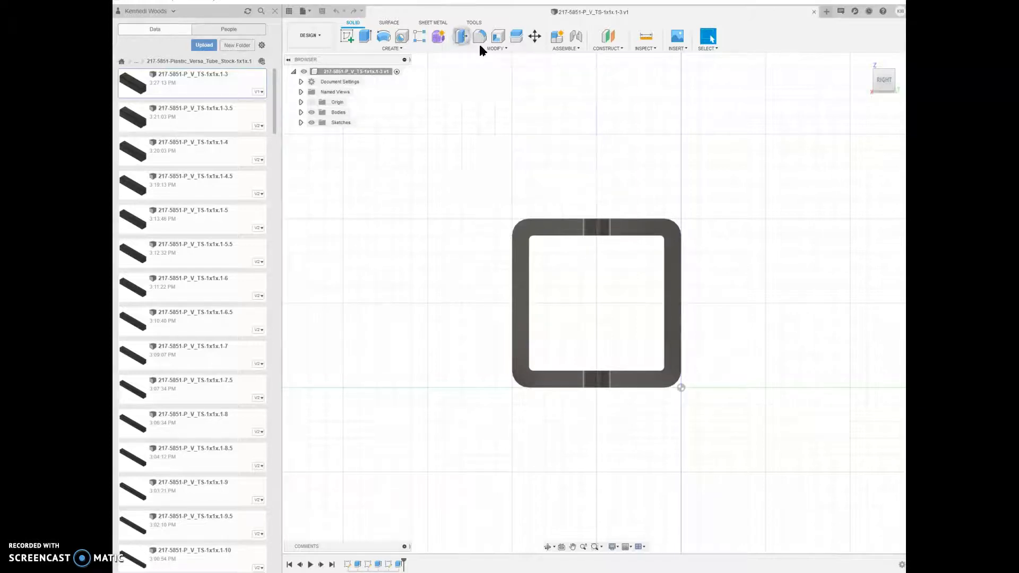
{"action": "left_click", "coordinate": [672, 292]}
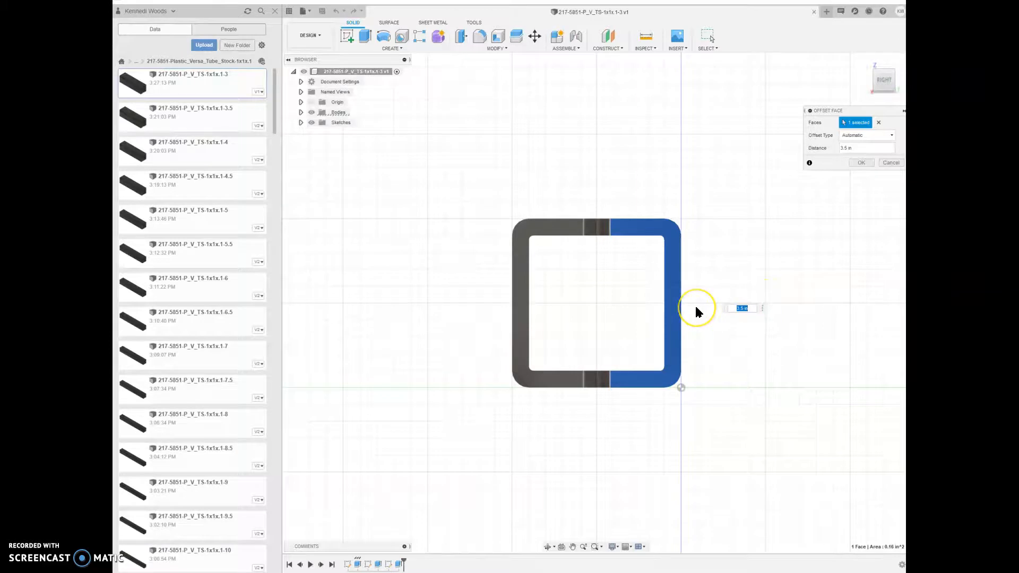
{"action": "type", "text": "3"}
{"action": "key", "text": "Return"}
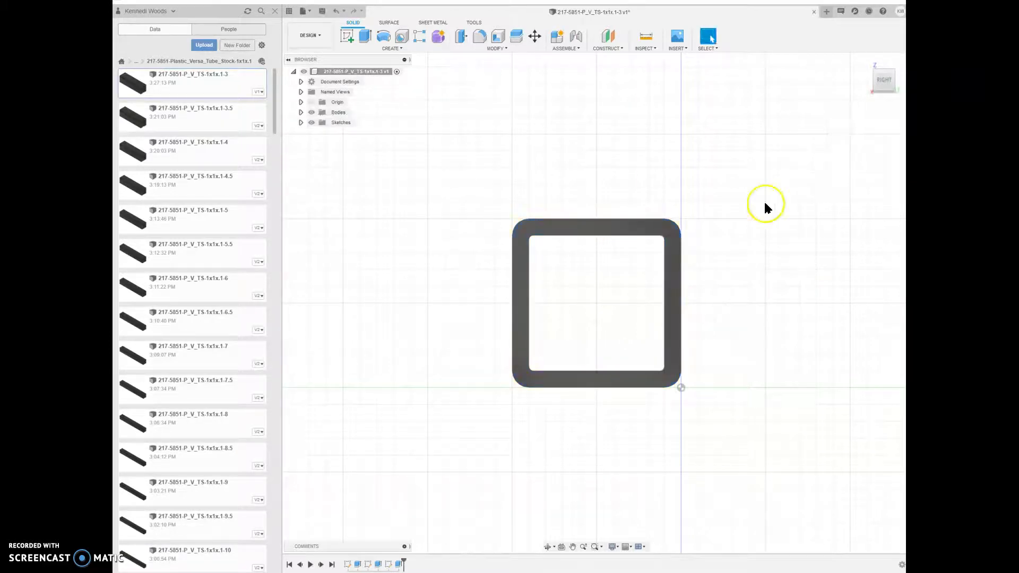
Step: Check the length of the tube's long upper edge in an isometric view
{"action": "left_click", "coordinate": [867, 62]}
{"action": "scroll", "coordinate": [717, 316], "scroll_direction": "down", "scroll_amount": 4}
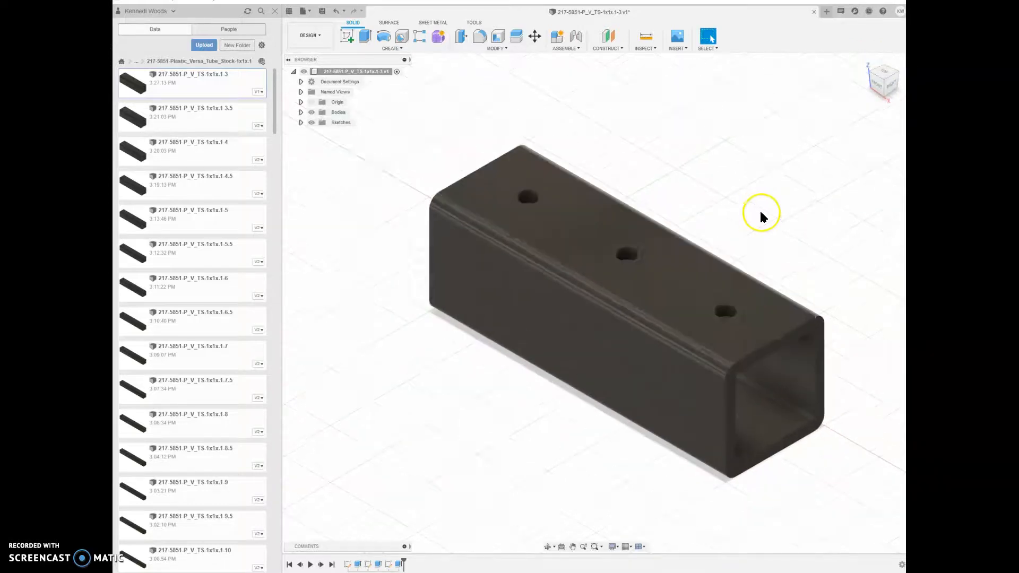
{"action": "scroll", "coordinate": [760, 214], "scroll_direction": "up", "scroll_amount": 1}
{"action": "left_click", "coordinate": [703, 365]}
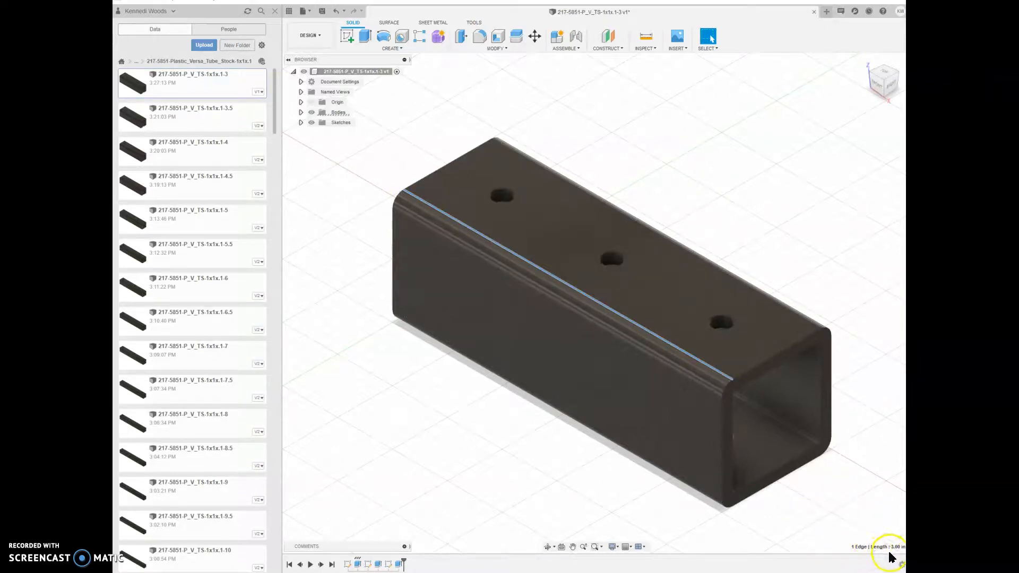
Step: Save the shortened tube as a new version with the description "3"
{"action": "left_click", "coordinate": [322, 13]}
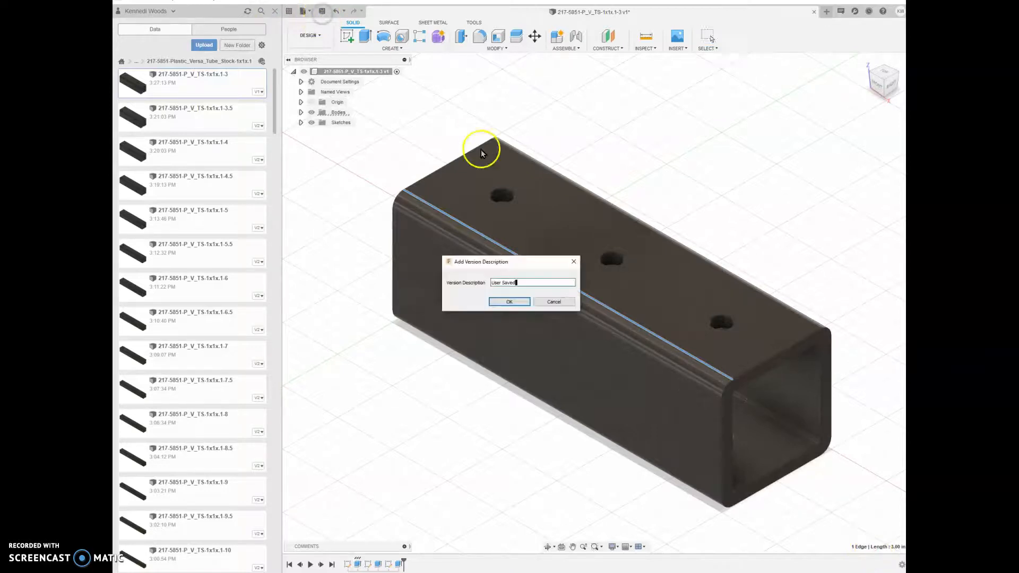
{"action": "left_click_drag", "start_coordinate": [521, 281], "coordinate": [485, 284]}
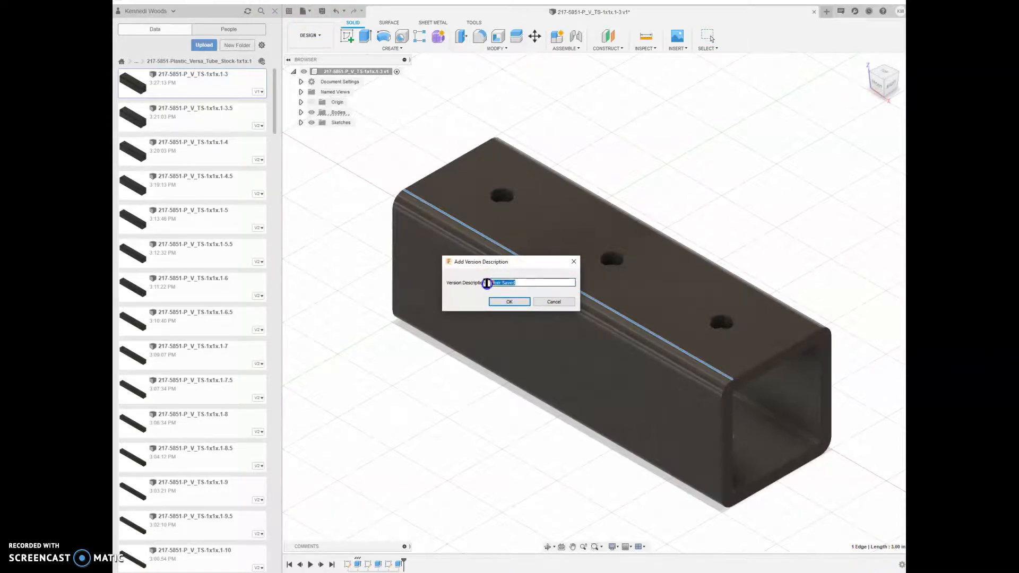
{"action": "type", "text": "3"}
{"action": "key", "text": "Return"}
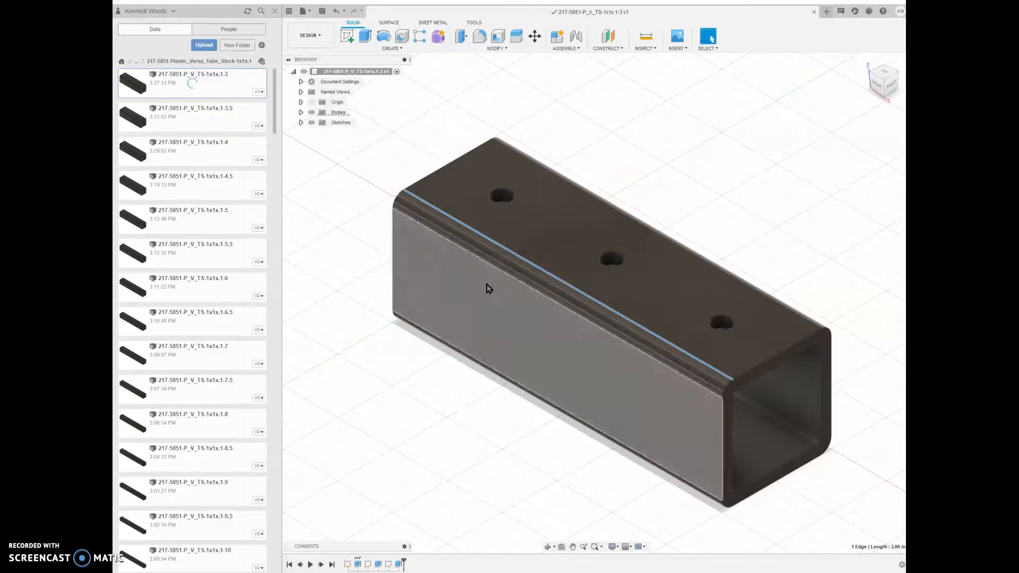
{"action": "left_click", "coordinate": [476, 289]}
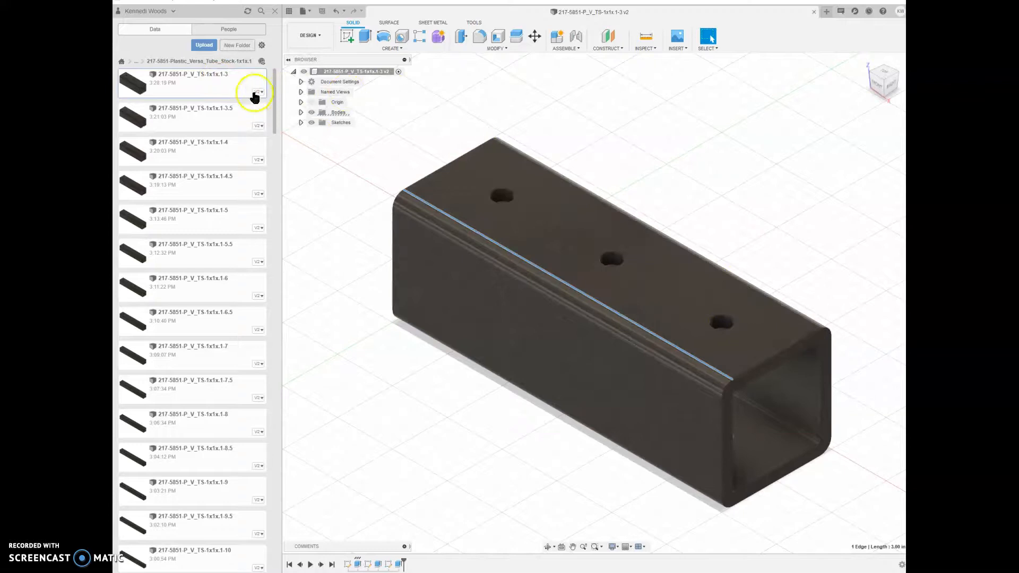
Step: Copy the 217-5851-P_V_TS-1x1x.1-3 design into the same tube stock folder
{"action": "right_click", "coordinate": [209, 87]}
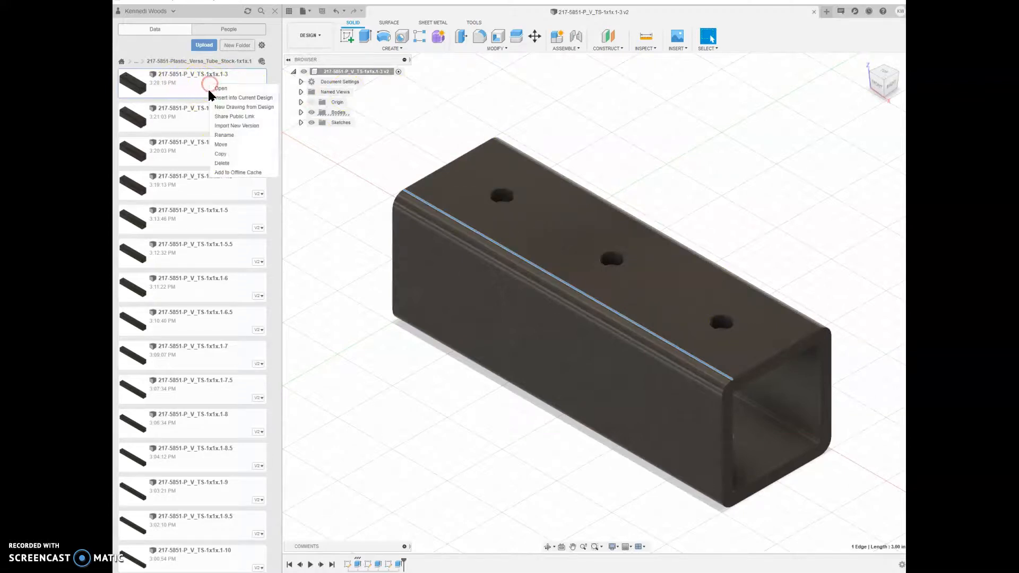
{"action": "left_click", "coordinate": [222, 155]}
{"action": "left_click", "coordinate": [641, 367]}
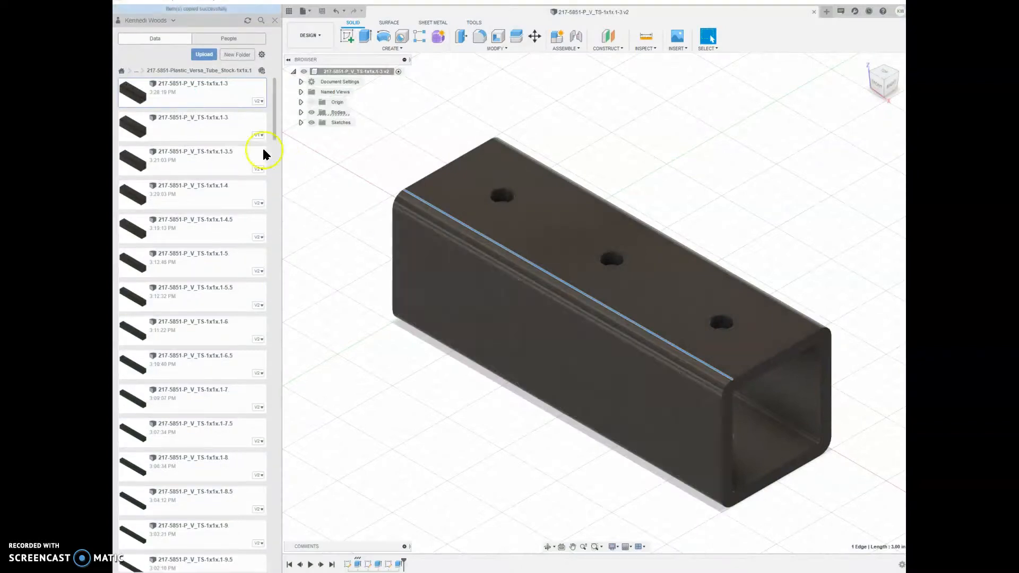
Step: Rename the new copy of the 3 in tube as 217-5851-P_V_TS-1x1x.1-2.5
{"action": "right_click", "coordinate": [221, 125]}
{"action": "left_click", "coordinate": [224, 176]}
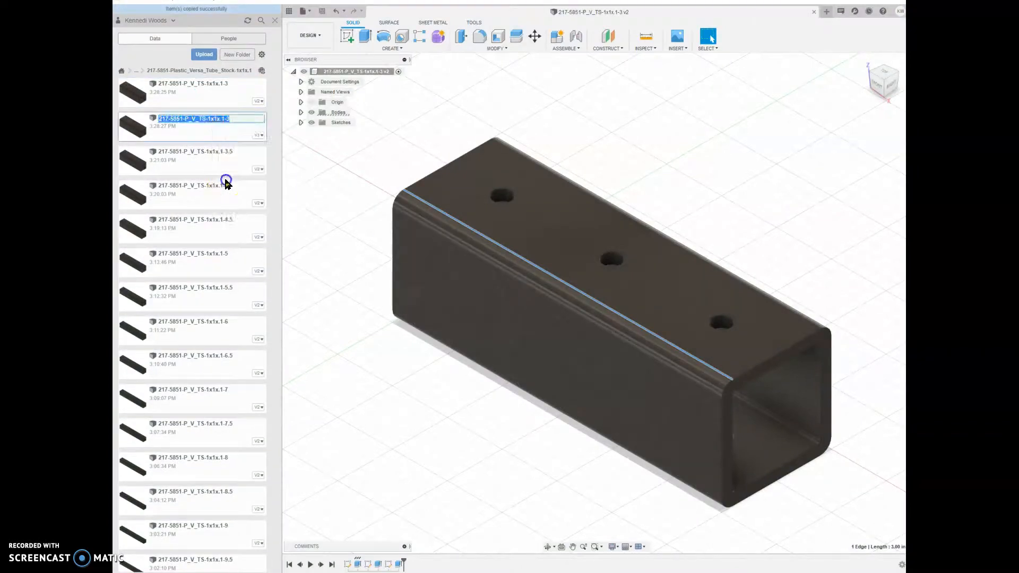
{"action": "key", "text": "BackSpace"}
{"action": "type", "text": "2.5"}
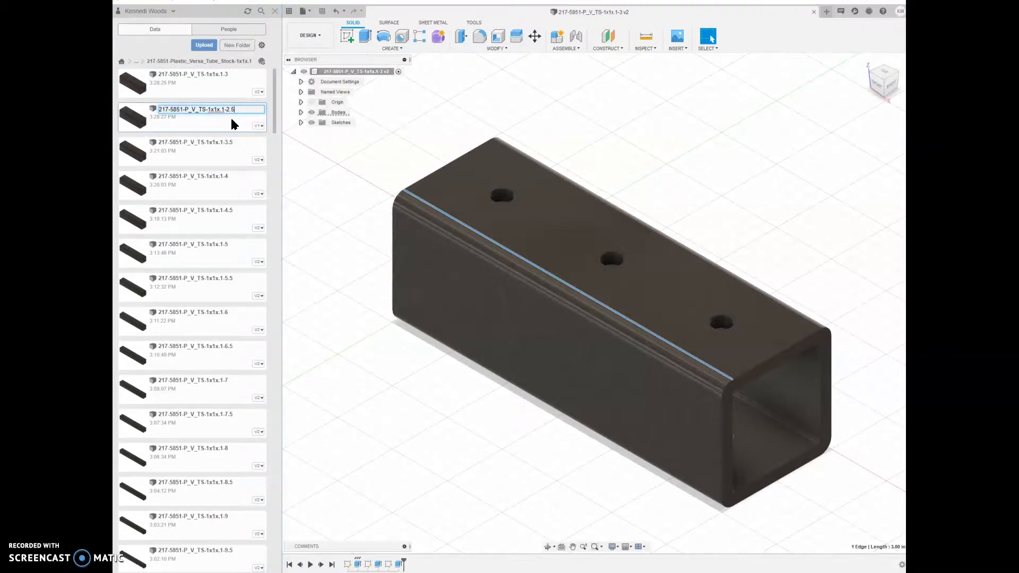
{"action": "key", "text": "Return"}
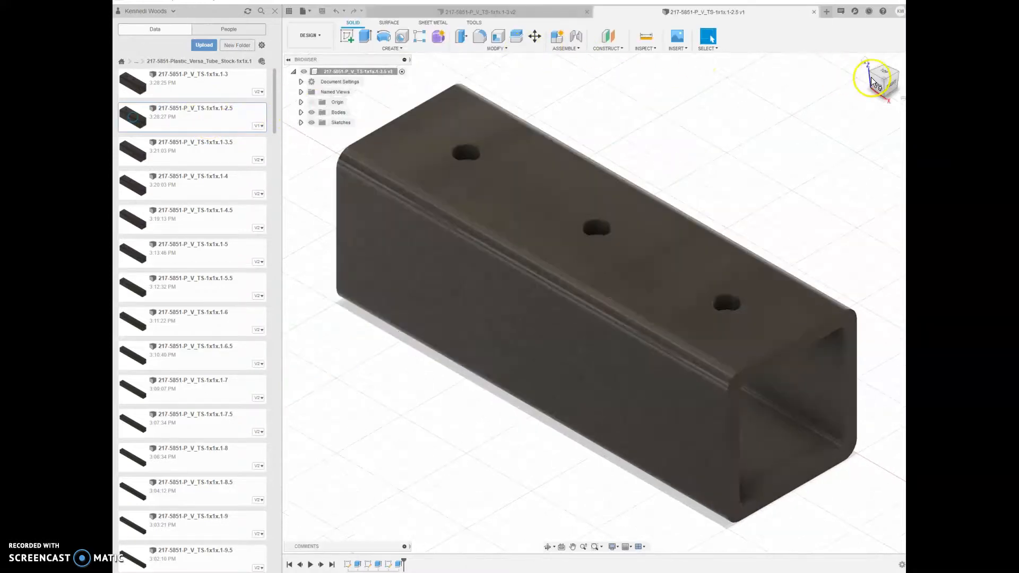
Step: Offset the tube's open end face to a distance of 2.5 in and check the length of its long upper edge
{"action": "left_click", "coordinate": [894, 83]}
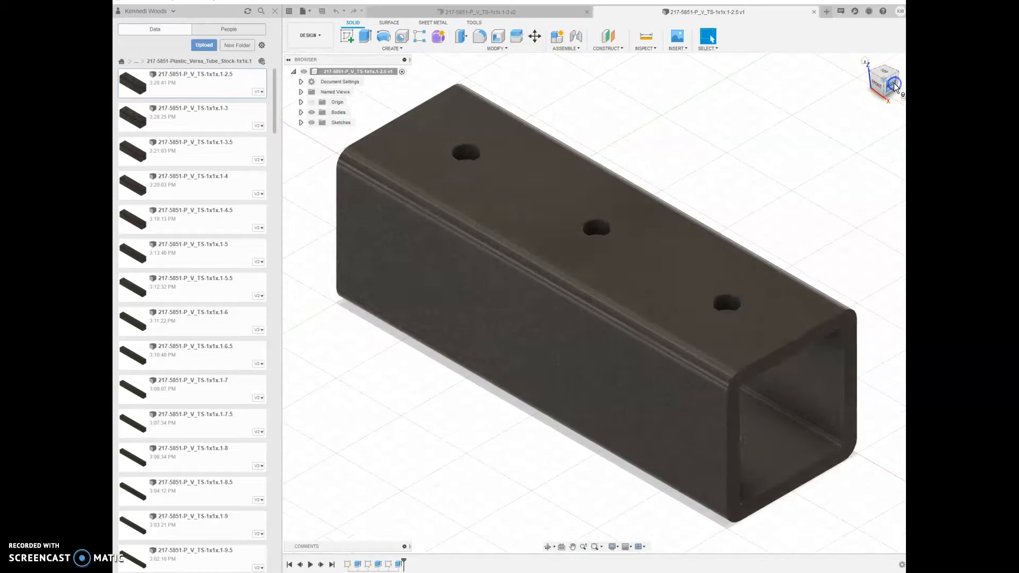
{"action": "left_click", "coordinate": [461, 38]}
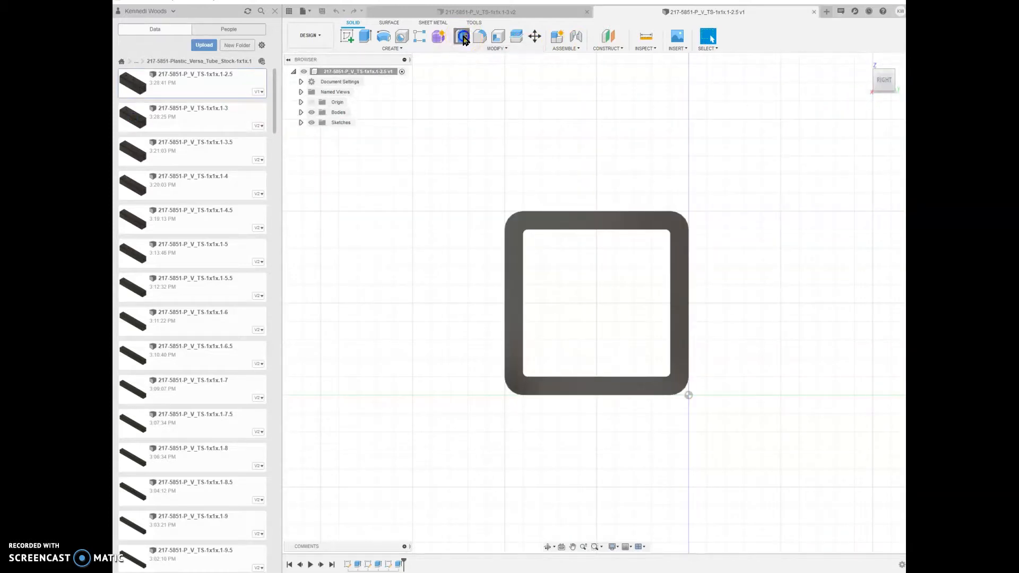
{"action": "left_click", "coordinate": [678, 229]}
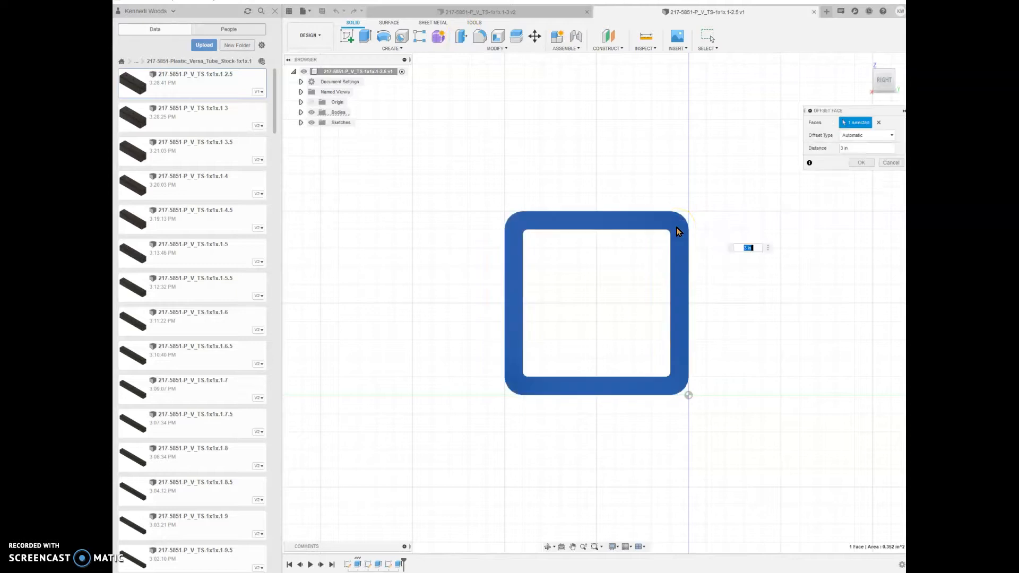
{"action": "type", "text": "2.5"}
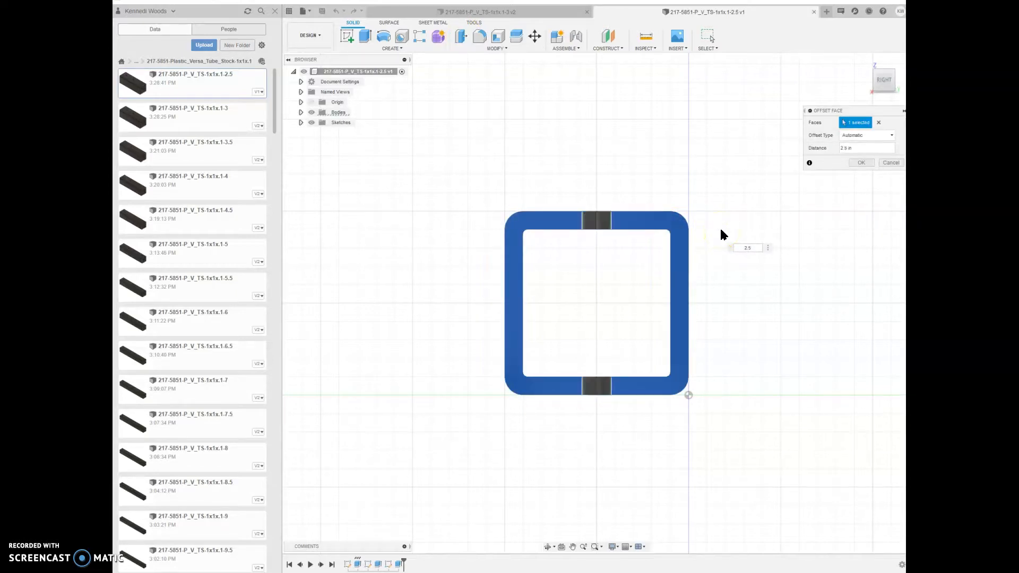
{"action": "key", "text": "Return"}
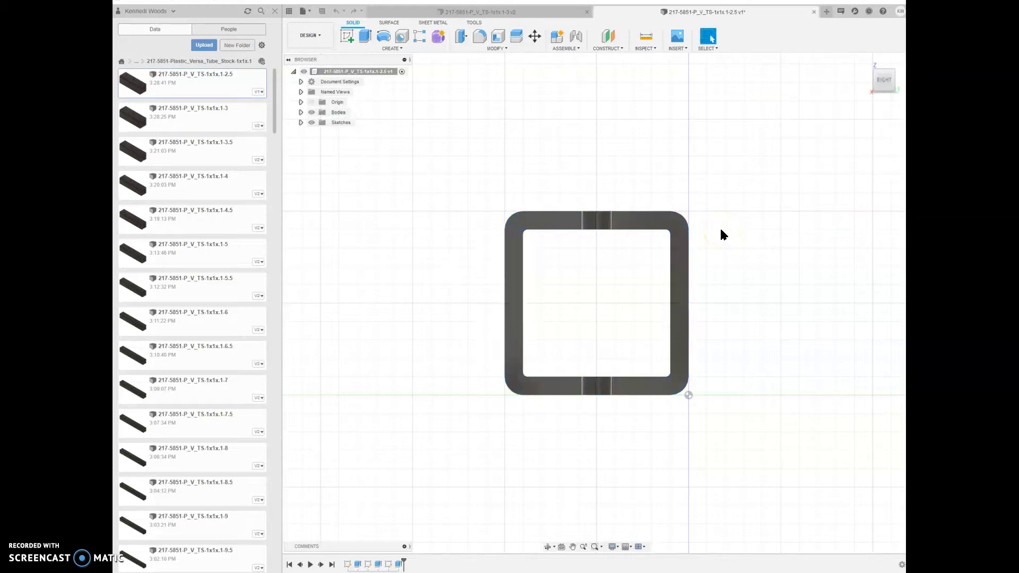
{"action": "left_click", "coordinate": [863, 62]}
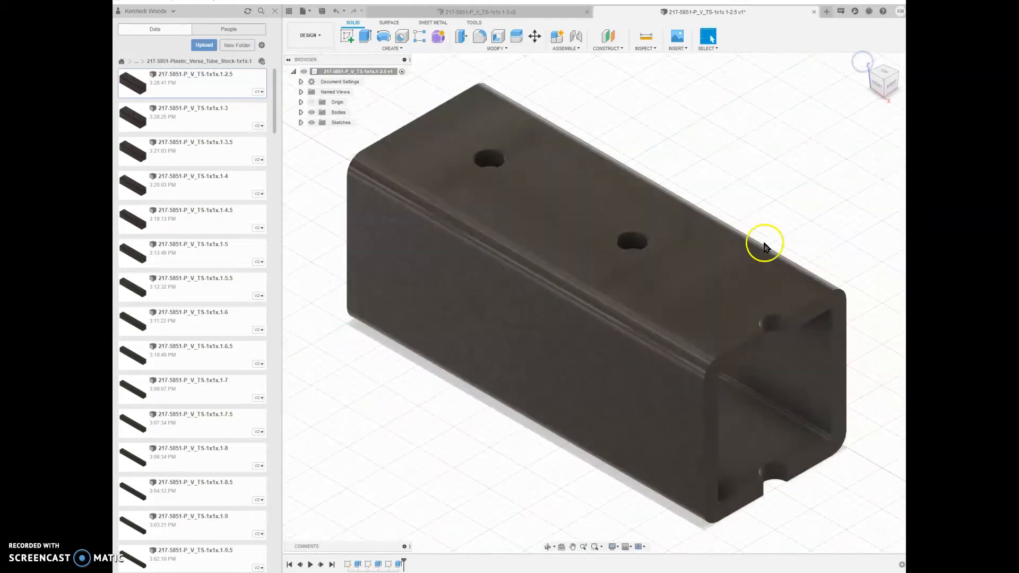
{"action": "left_click", "coordinate": [657, 323]}
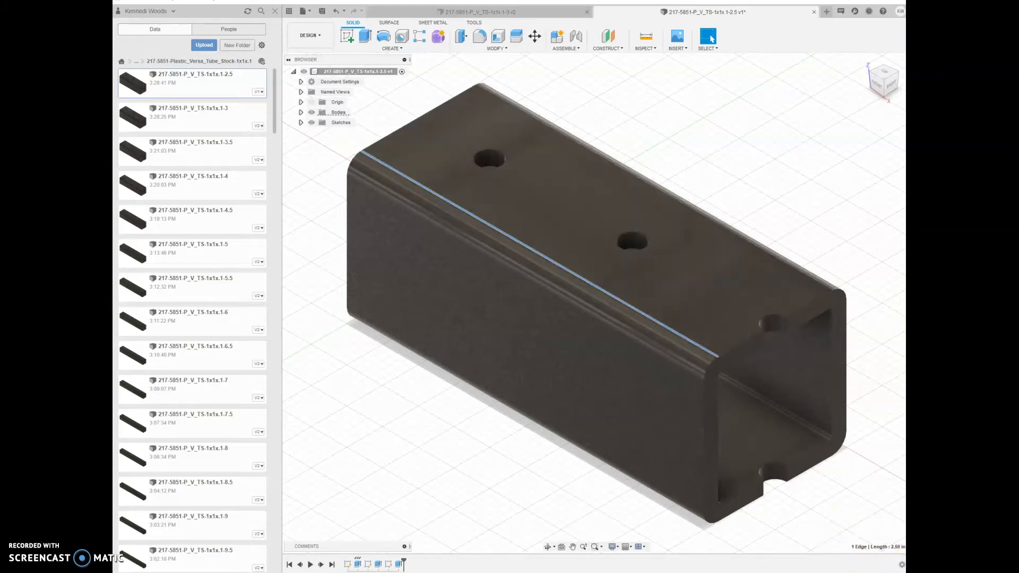
Step: Save the resized tube as a new version with the description "2.5"
{"action": "left_click", "coordinate": [323, 12]}
{"action": "key", "text": "BackSpace"}
{"action": "key", "text": "BackSpace"}
{"action": "key", "text": "BackSpace"}
{"action": "key", "text": "BackSpace"}
{"action": "key", "text": "BackSpace"}
{"action": "key", "text": "BackSpace"}
{"action": "key", "text": "BackSpace"}
{"action": "key", "text": "BackSpace"}
{"action": "key", "text": "BackSpace"}
{"action": "key", "text": "BackSpace"}
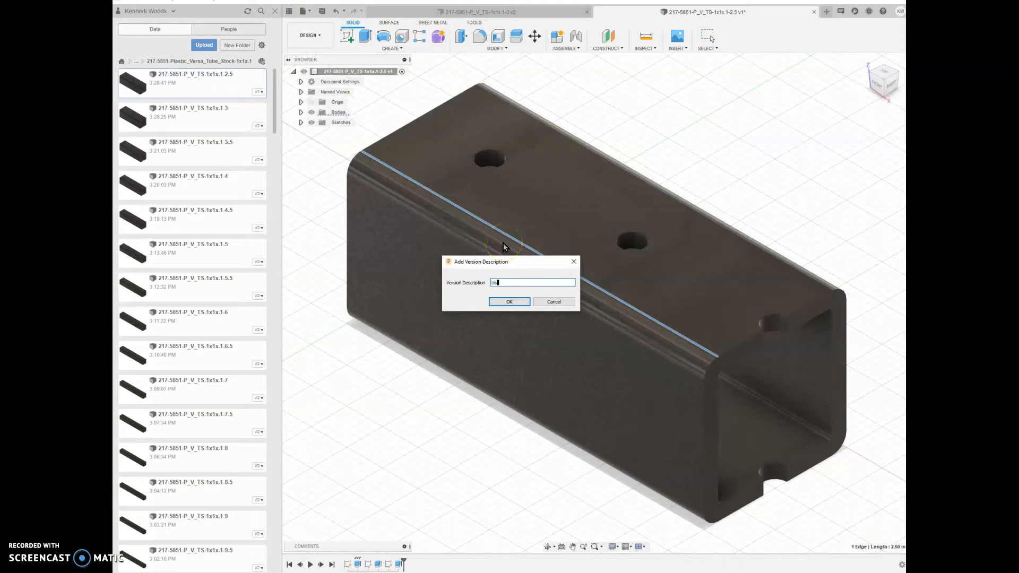
{"action": "type", "text": "2.5"}
{"action": "key", "text": "Return"}
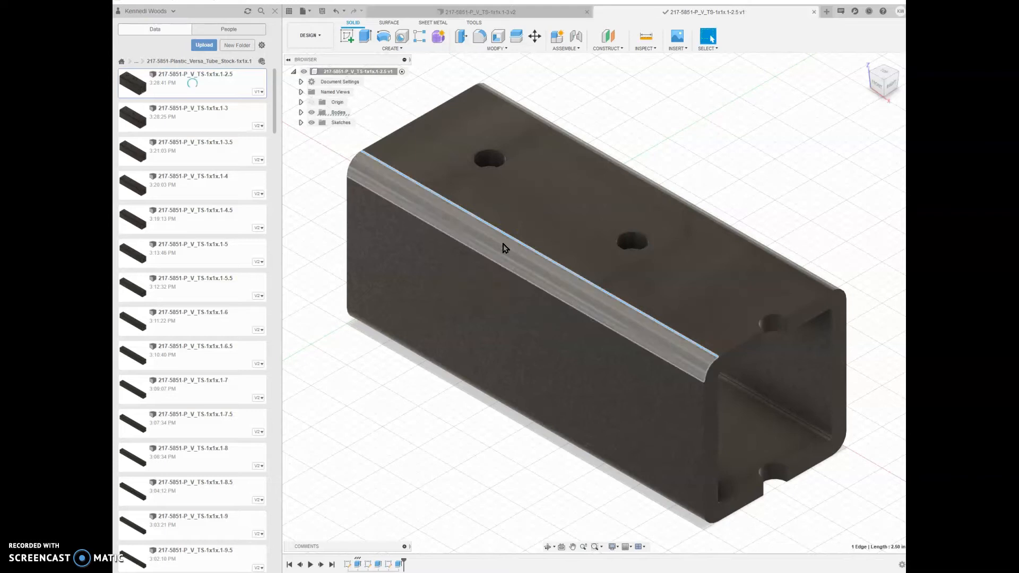
{"action": "scroll", "coordinate": [286, 305], "scroll_direction": "down", "scroll_amount": 1}
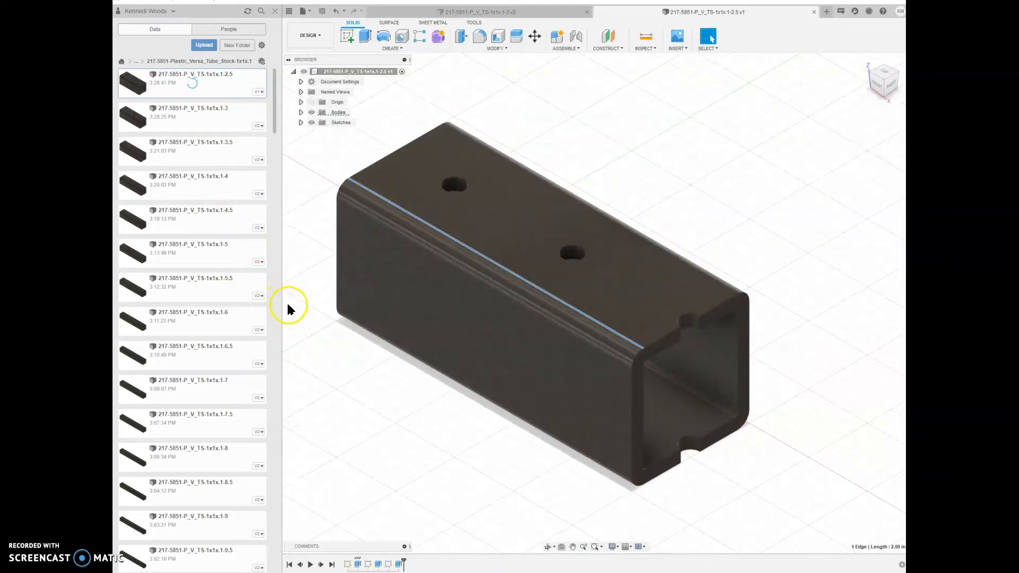
{"action": "middle_click_drag", "start_coordinate": [650, 108], "coordinate": [693, 160]}
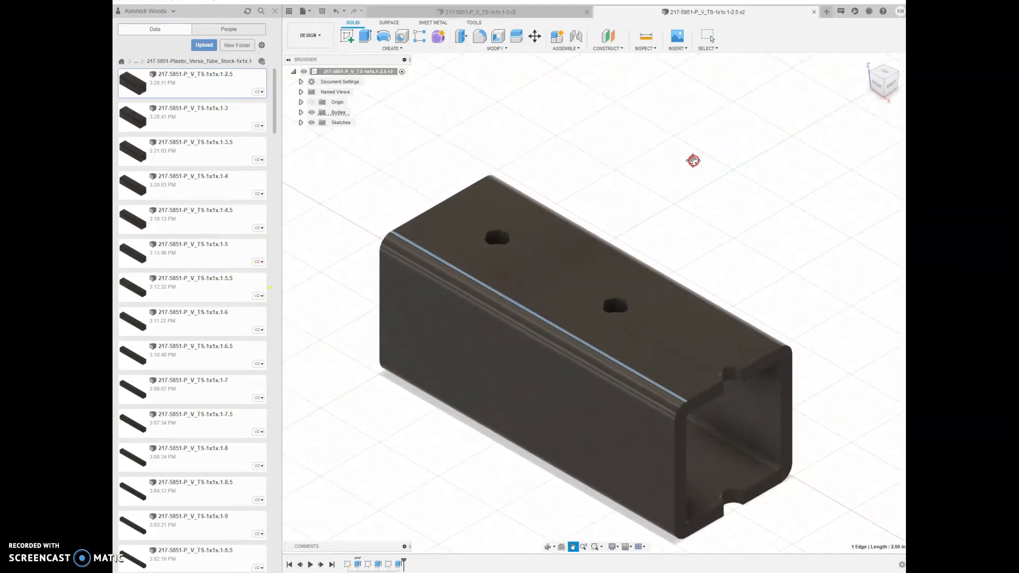